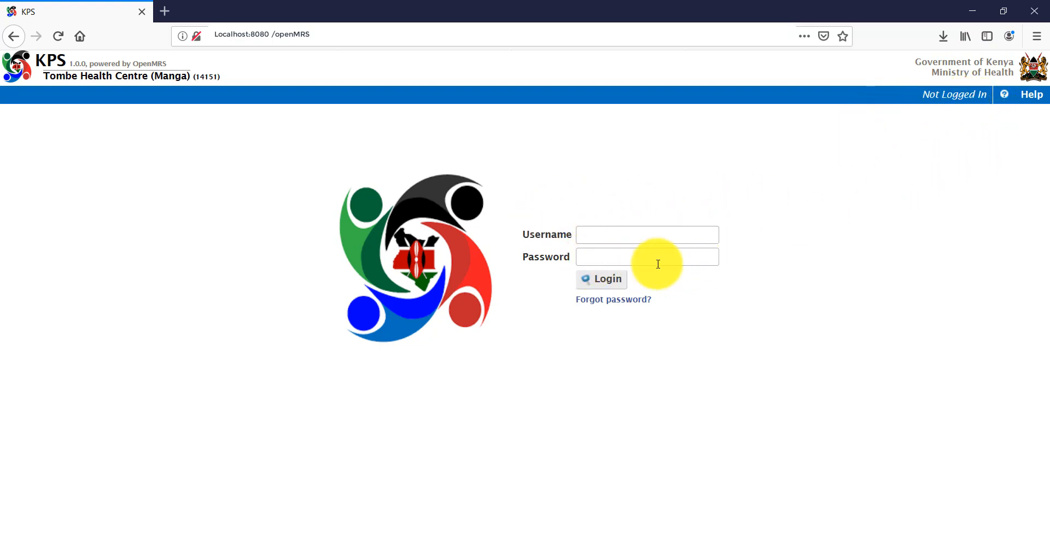
# Log in to KPS with the admin username and the account password.
pyautogui.click(594, 238)
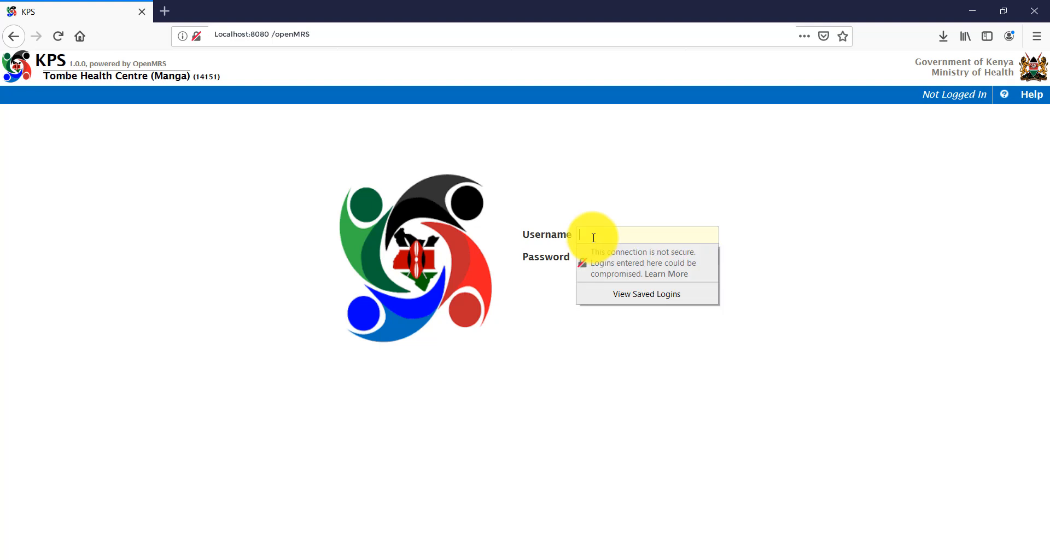
pyautogui.write('admin')
pyautogui.press('Tab')
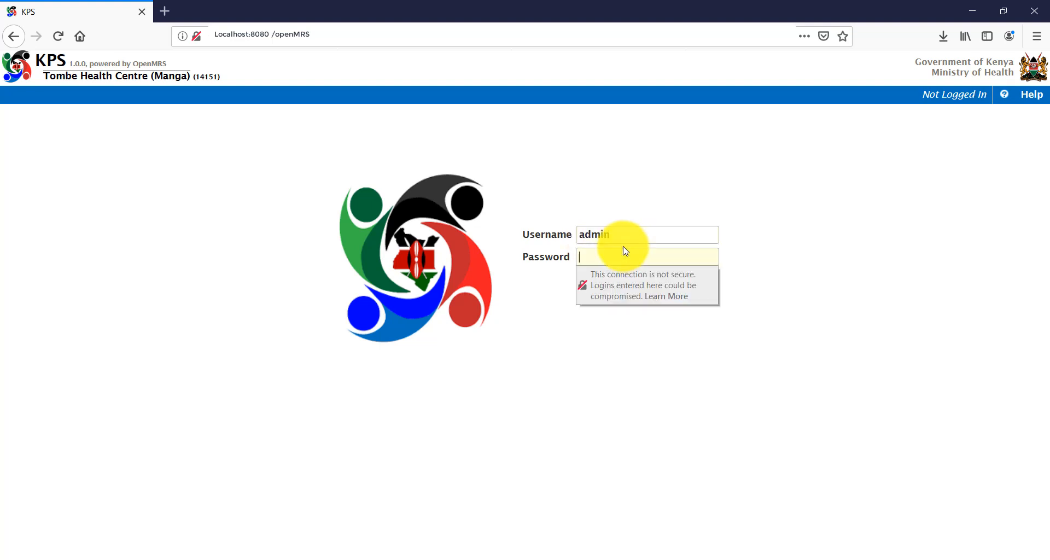
pyautogui.write('Admin123')
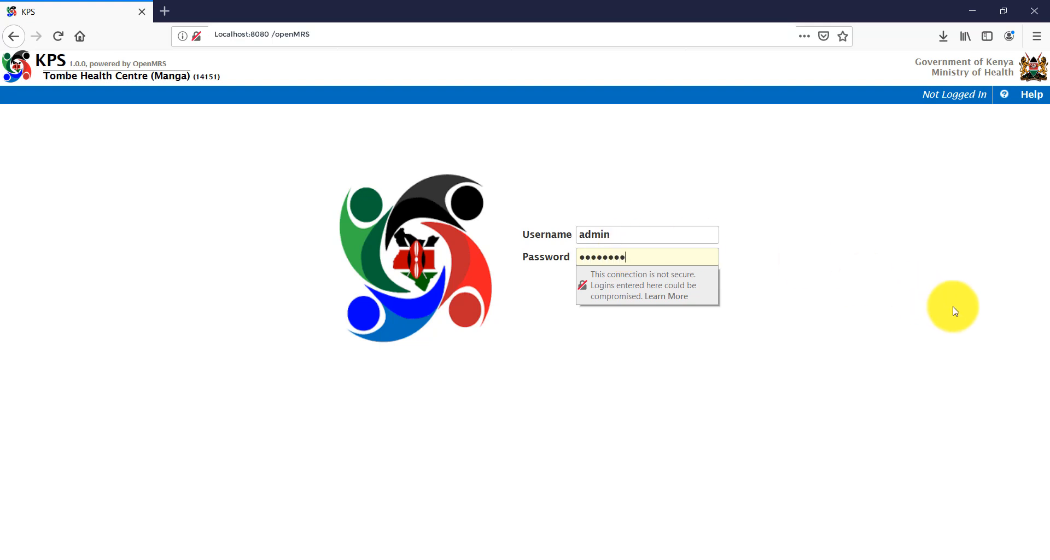
pyautogui.click(597, 281)
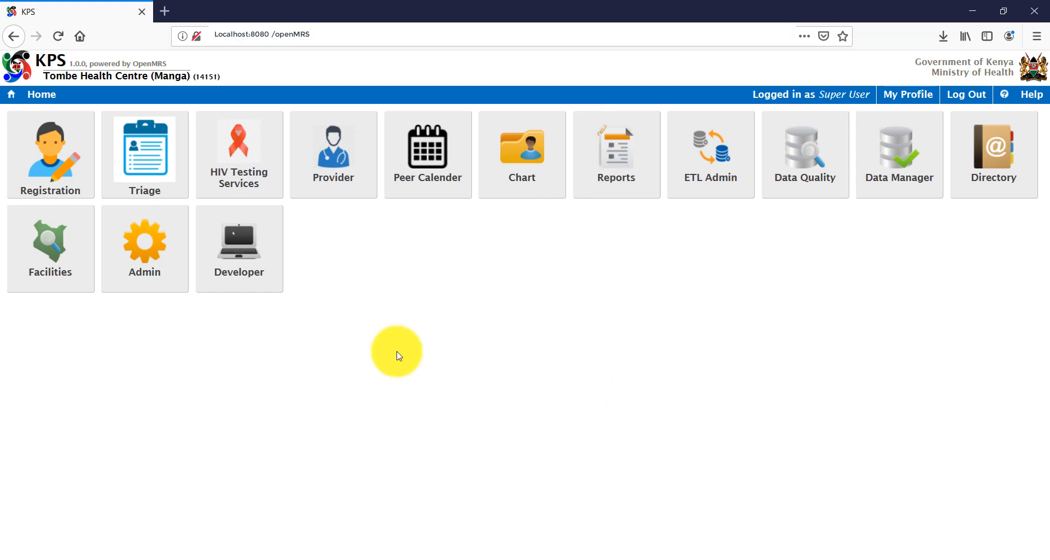
# In Registration, search 'demo' and then the new client's name, then start a new client.
pyautogui.click(63, 167)
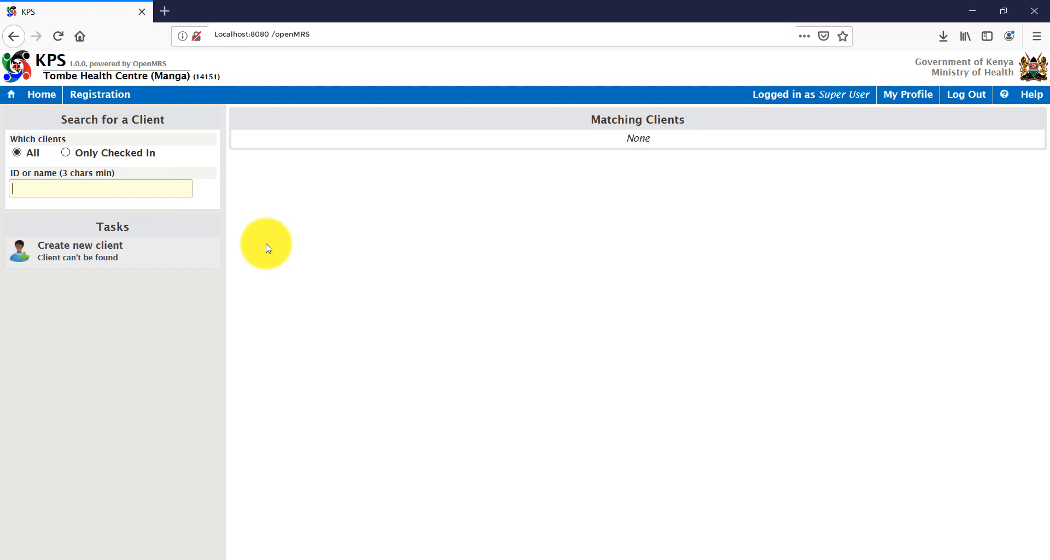
pyautogui.write('demo')
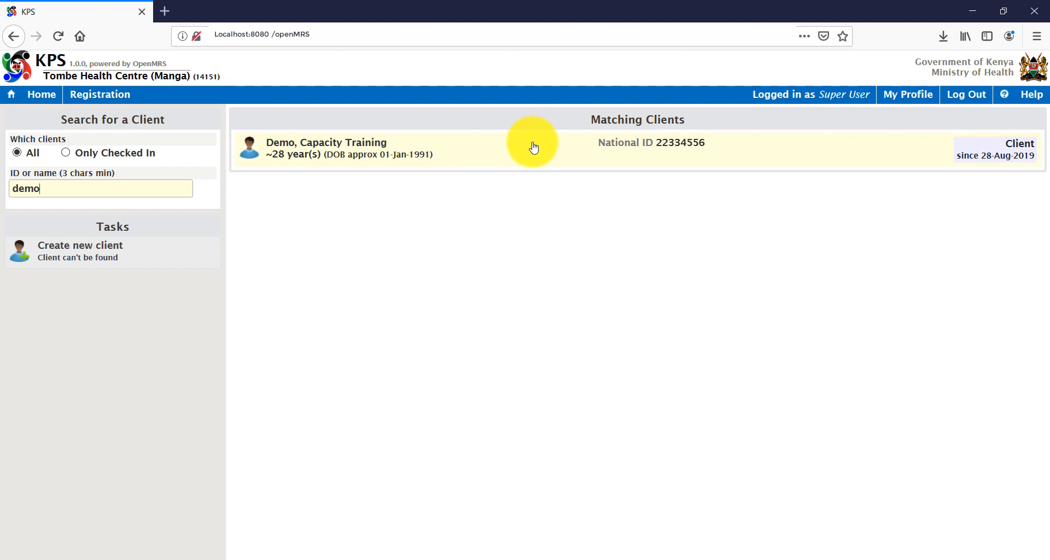
pyautogui.press('BackSpace')
pyautogui.press('BackSpace')
pyautogui.press('BackSpace')
pyautogui.press('BackSpace')
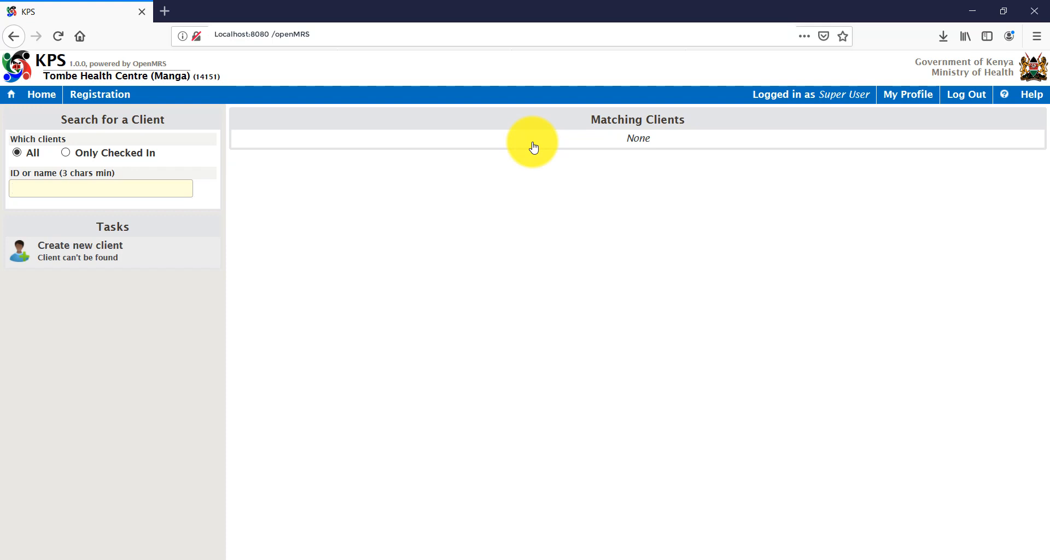
pyautogui.write('tommy')
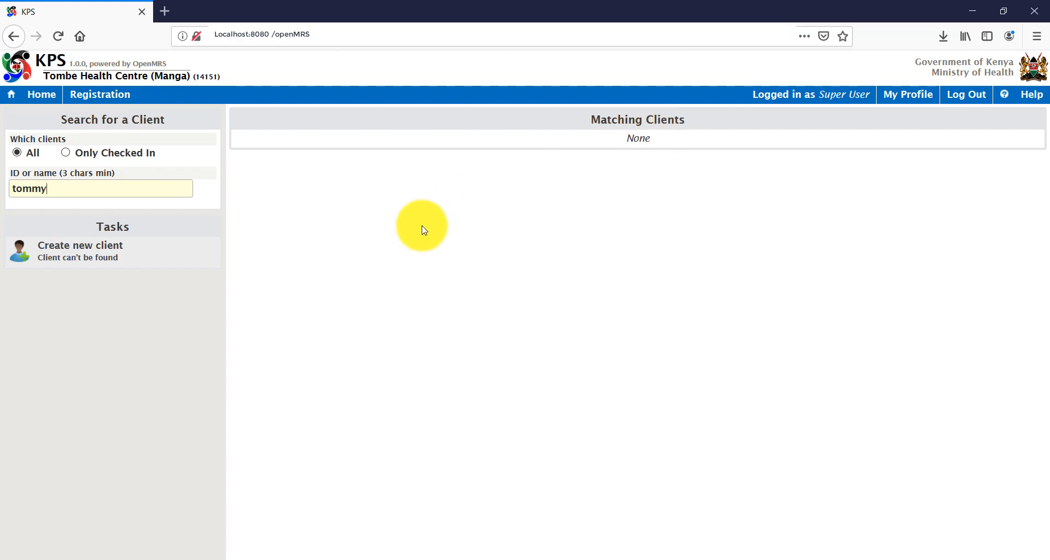
pyautogui.click(91, 261)
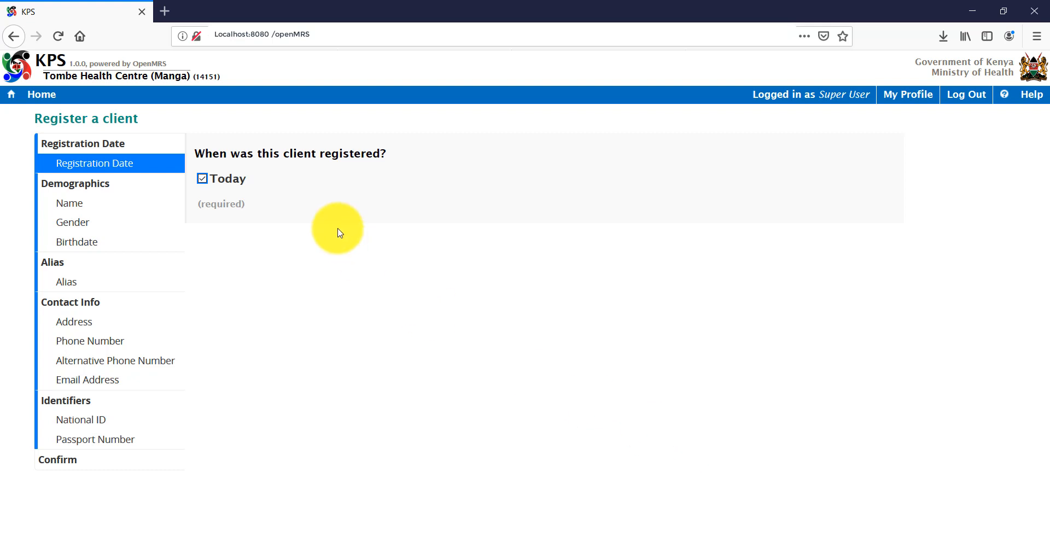
# Keep the registration date set to Today and continue to the name question.
pyautogui.click(202, 180)
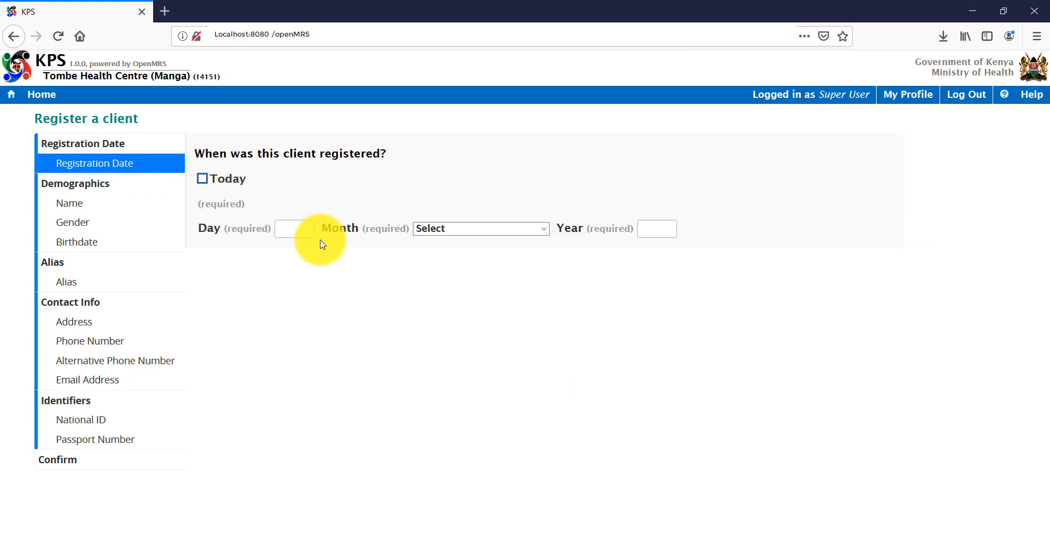
pyautogui.click(299, 230)
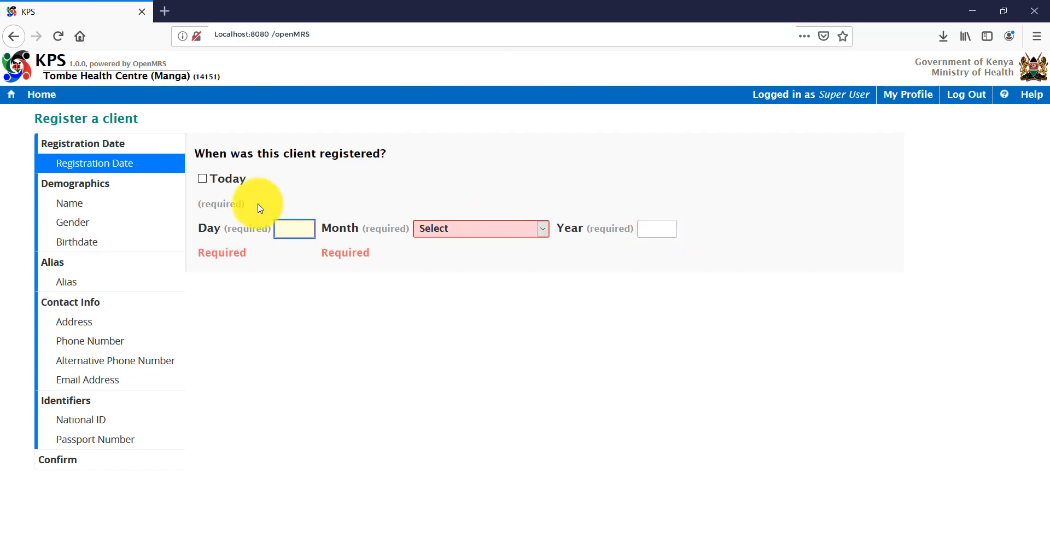
pyautogui.click(287, 232)
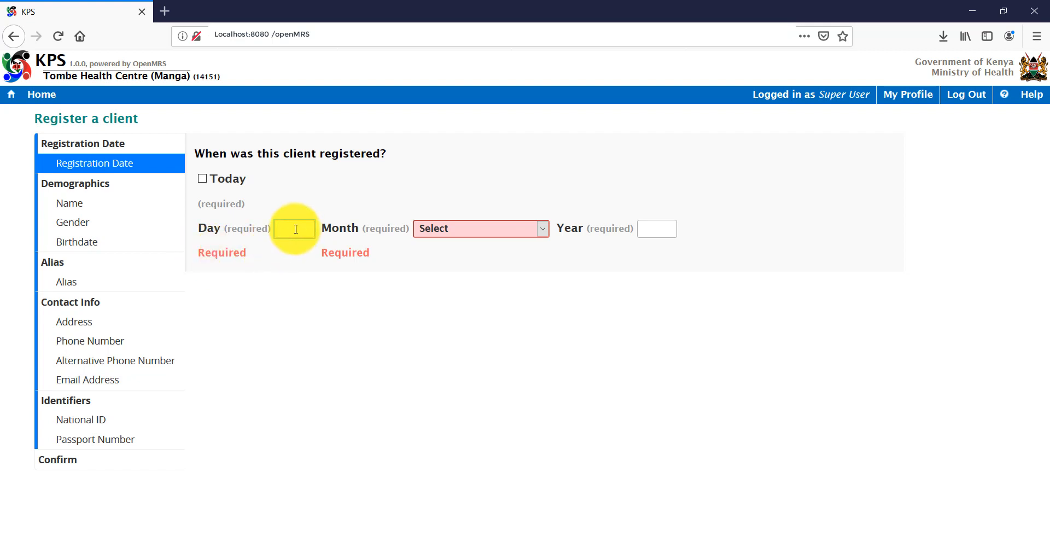
pyautogui.click(205, 182)
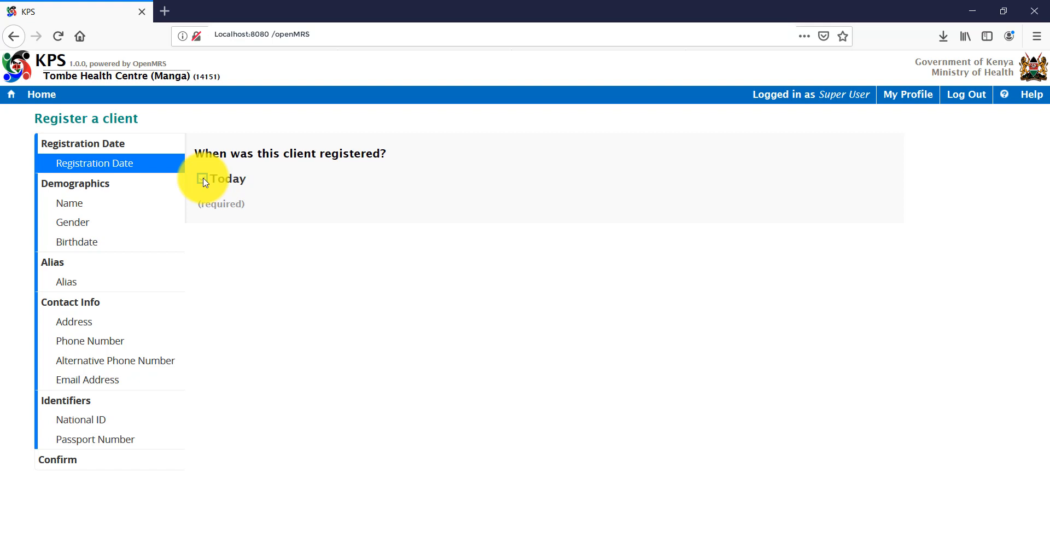
pyautogui.press('Return')
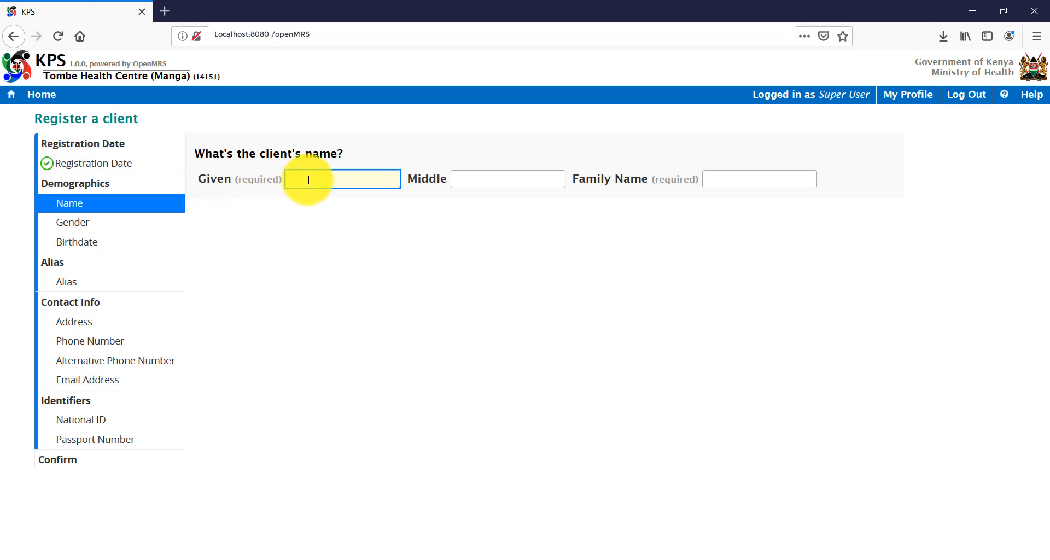
# Enter the client's given and family names and set gender to Female.
pyautogui.write('Tommy')
pyautogui.press('Tab')
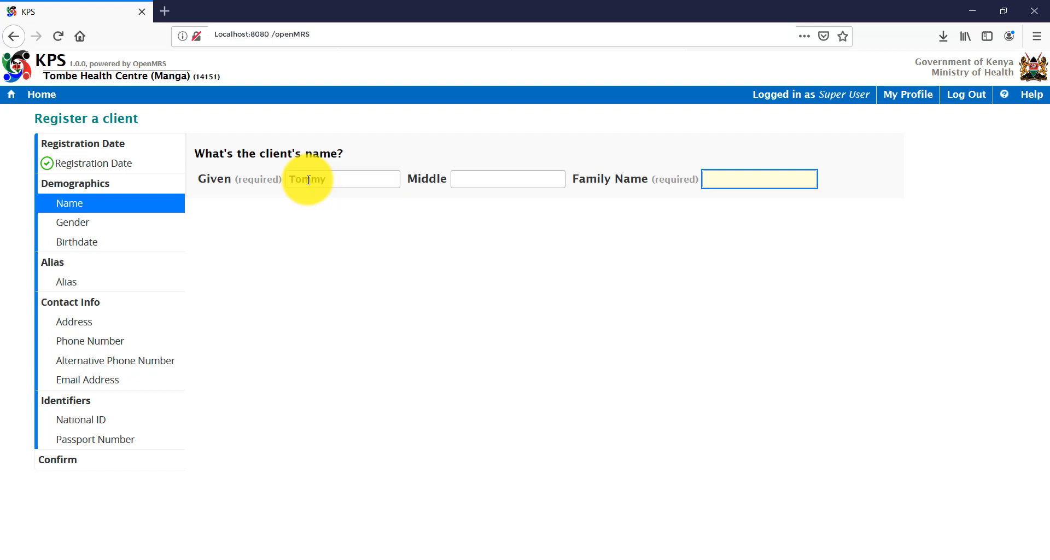
pyautogui.write('The')
pyautogui.press('Return')
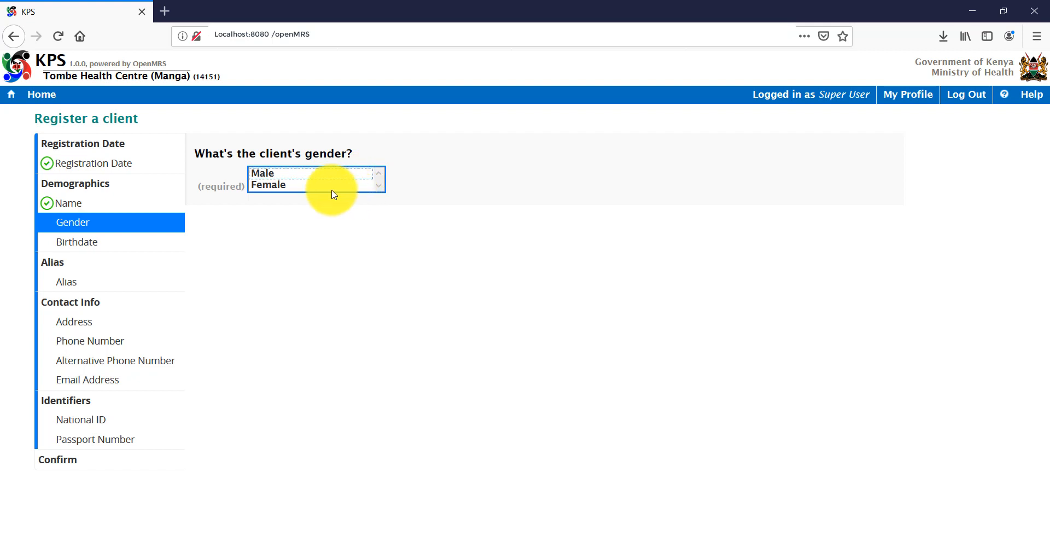
pyautogui.click(332, 188)
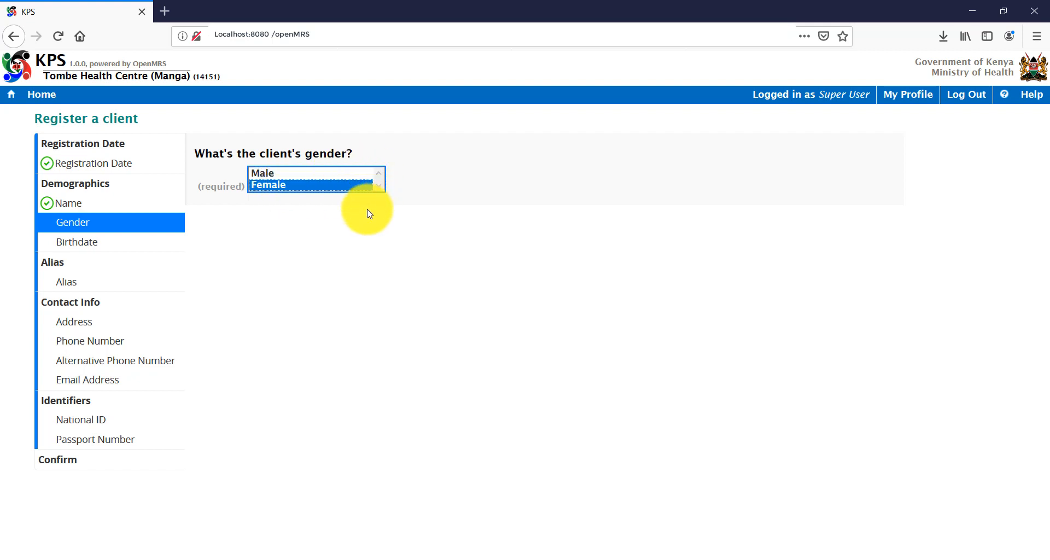
pyautogui.press('Return')
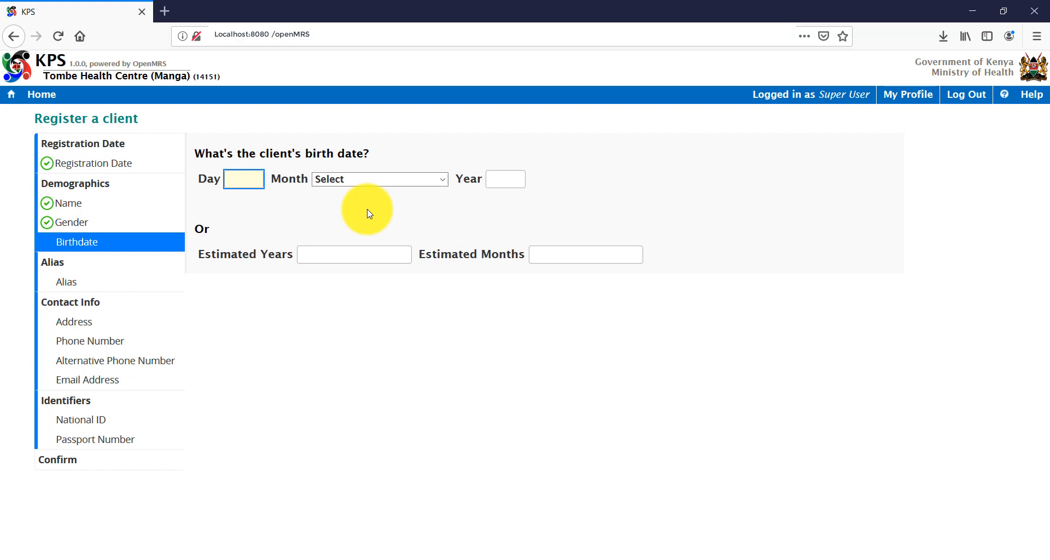
# Set the birthdate to 15 January 1990 and save it.
pyautogui.click(251, 179)
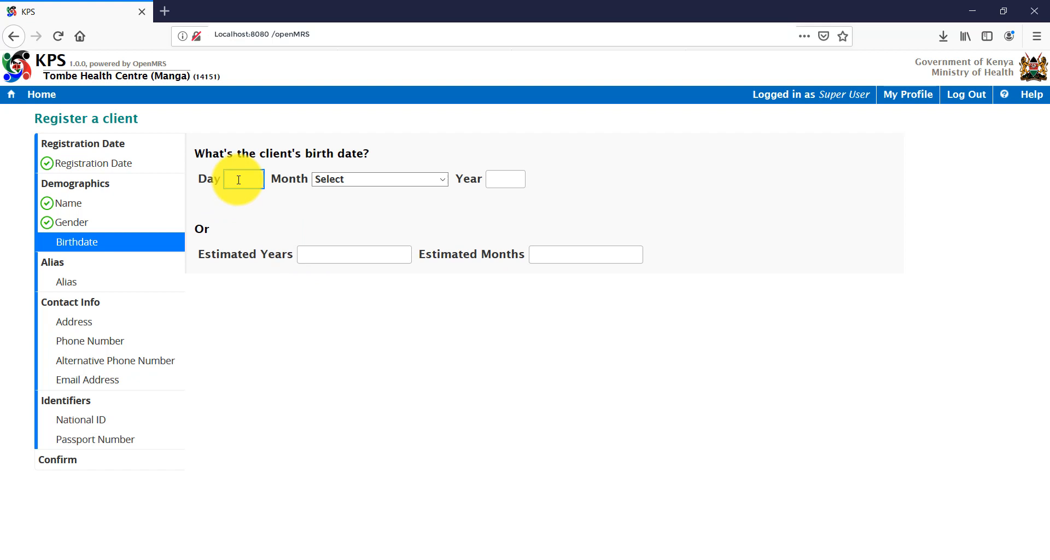
pyautogui.click(500, 179)
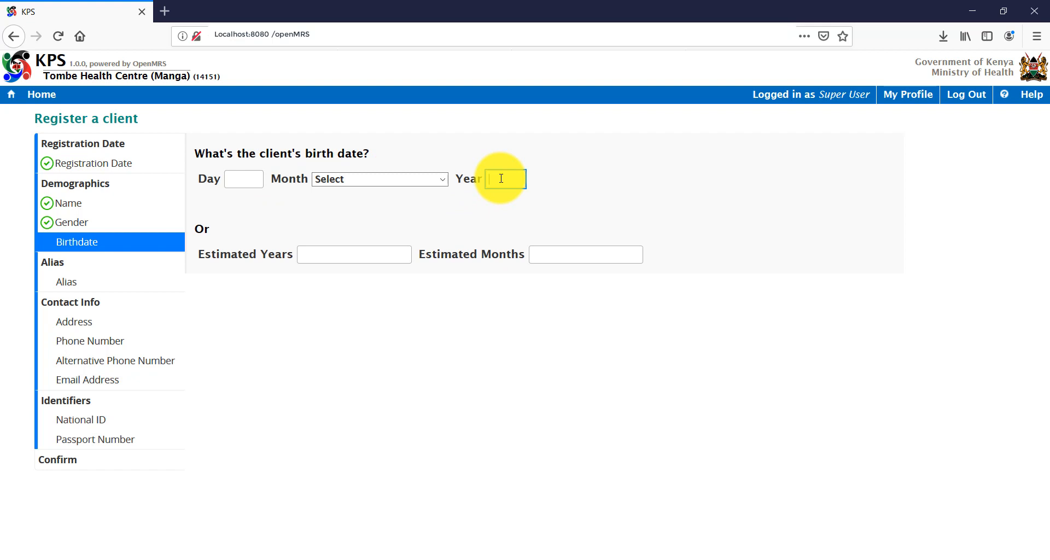
pyautogui.write('1990')
pyautogui.click(442, 180)
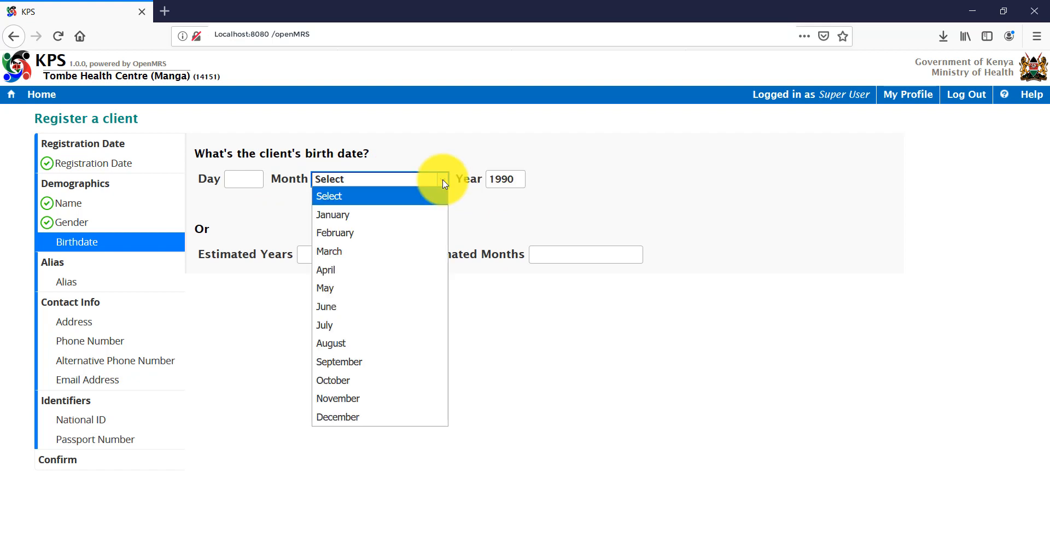
pyautogui.click(374, 221)
pyautogui.click(239, 181)
pyautogui.write('1')
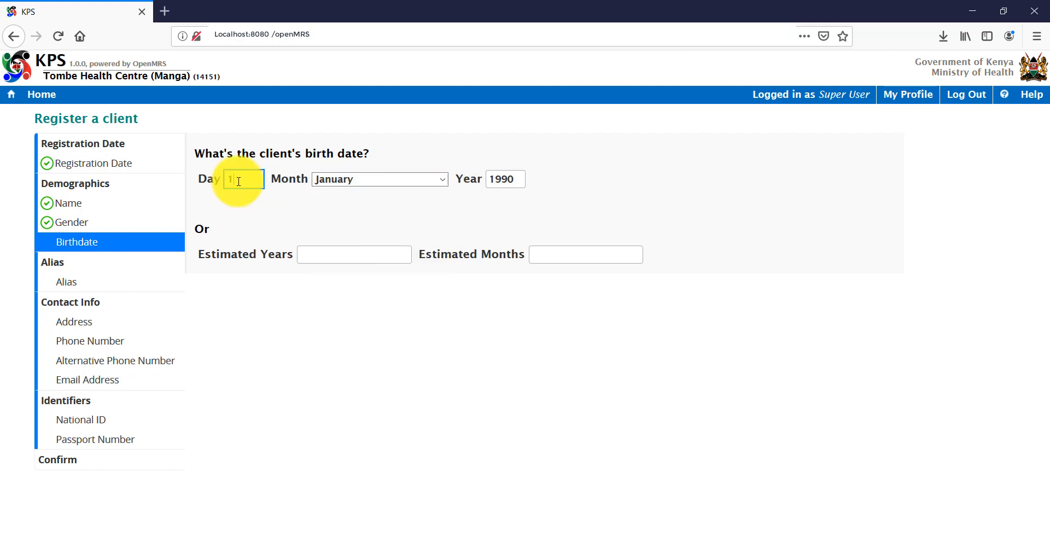
pyautogui.write('5')
pyautogui.press('Tab')
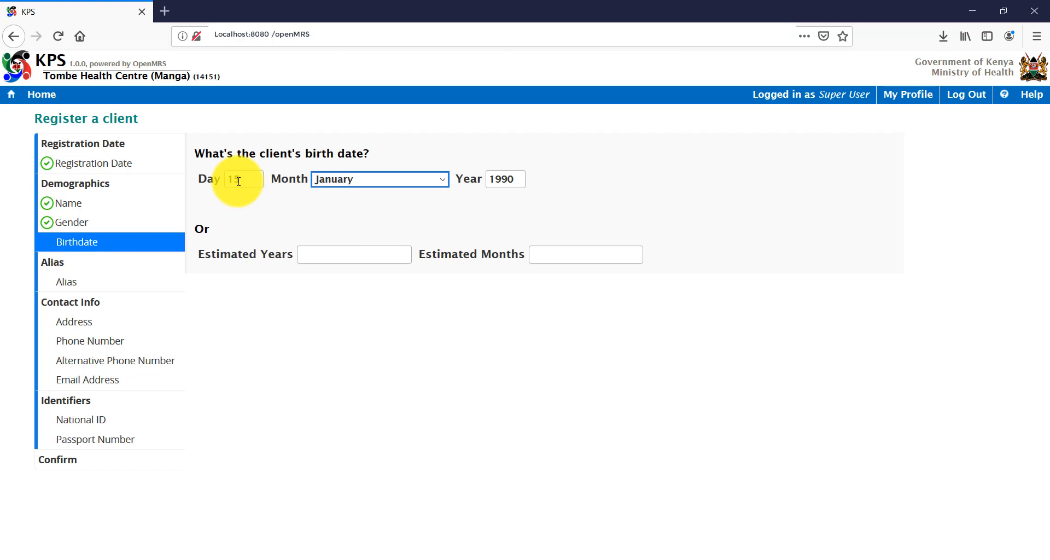
pyautogui.press('Return')
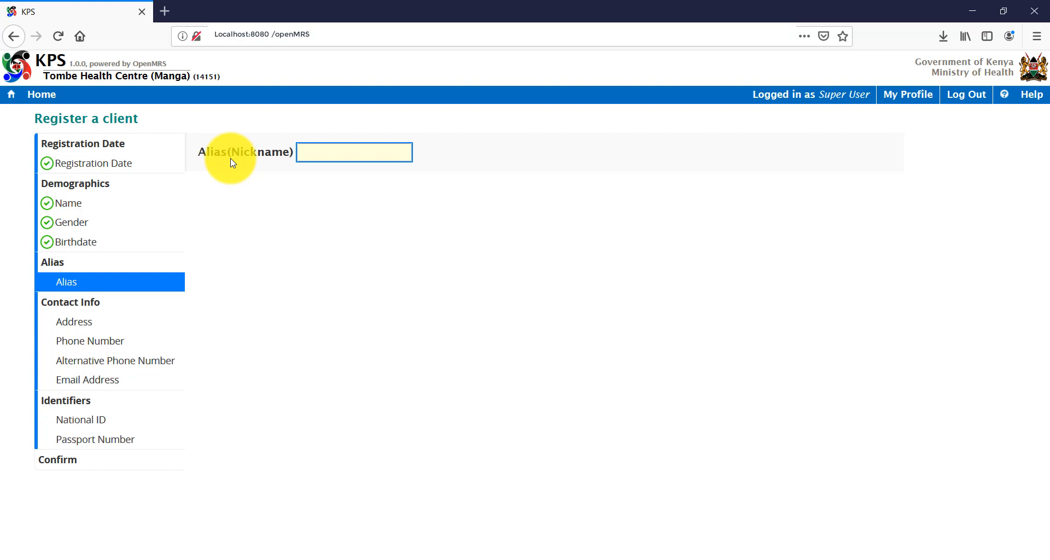
# Skip the alias and set the address to NAIROBI county, KASARANI sub county, KASARANI ward.
pyautogui.press('Return')
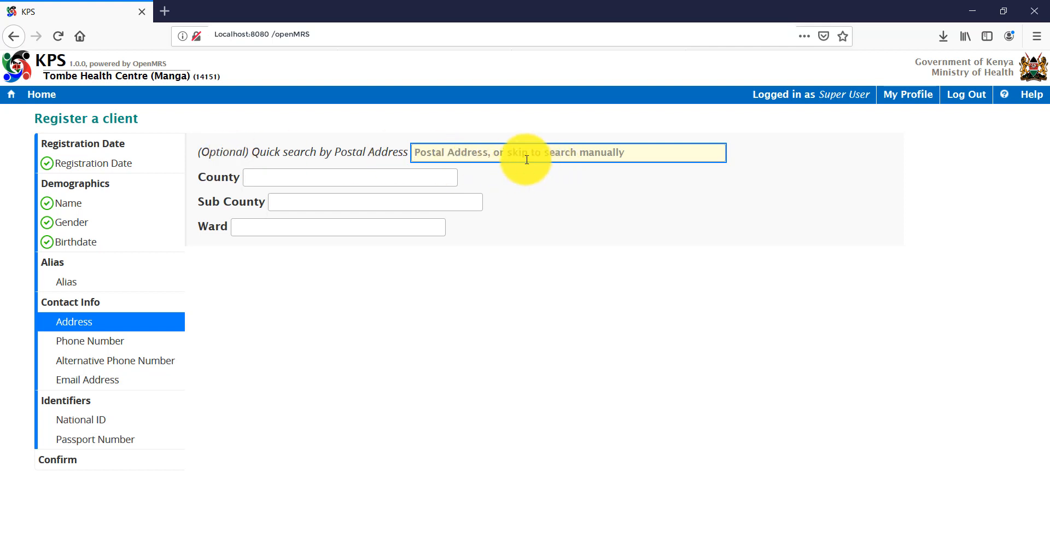
pyautogui.press('Tab')
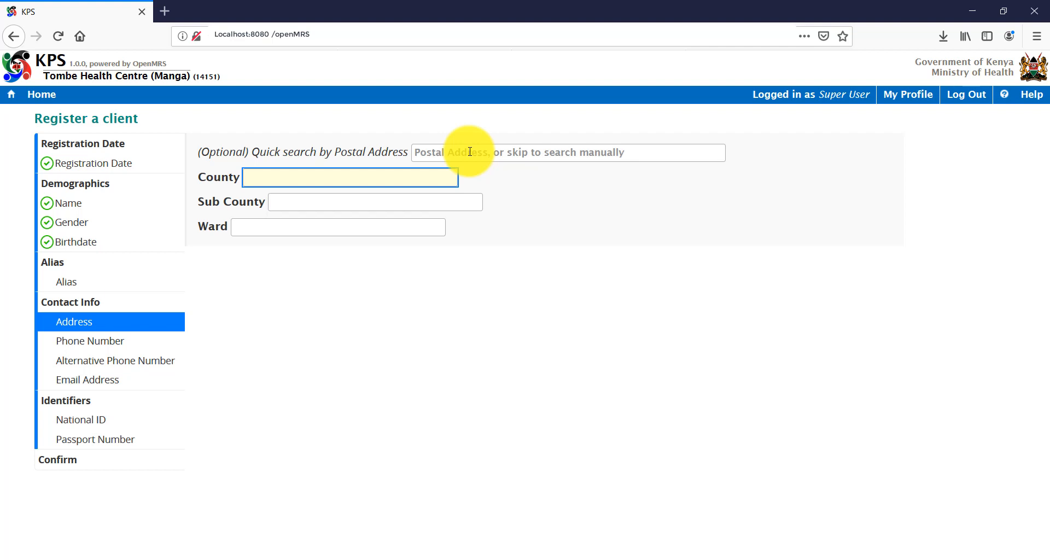
pyautogui.write('N')
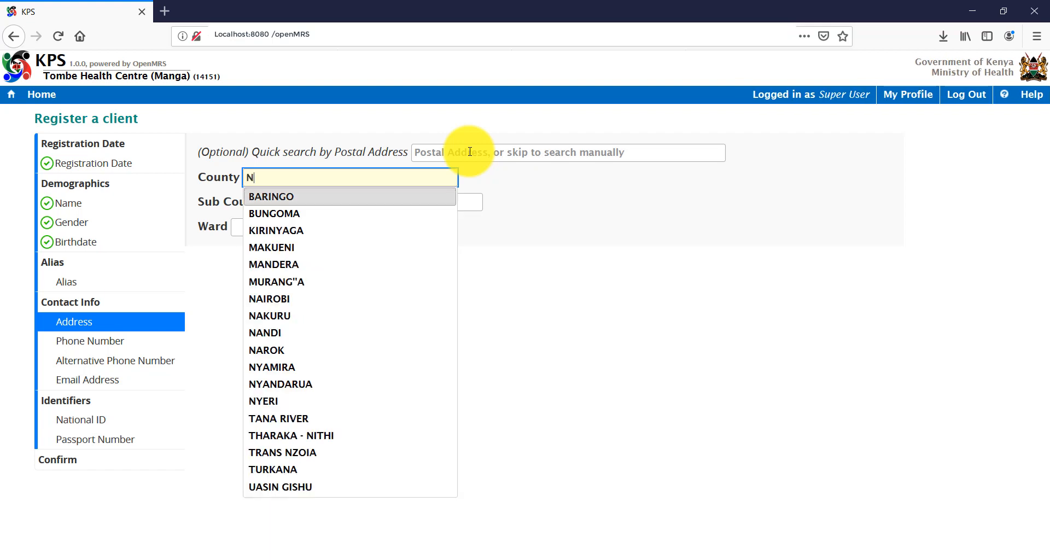
pyautogui.write('a')
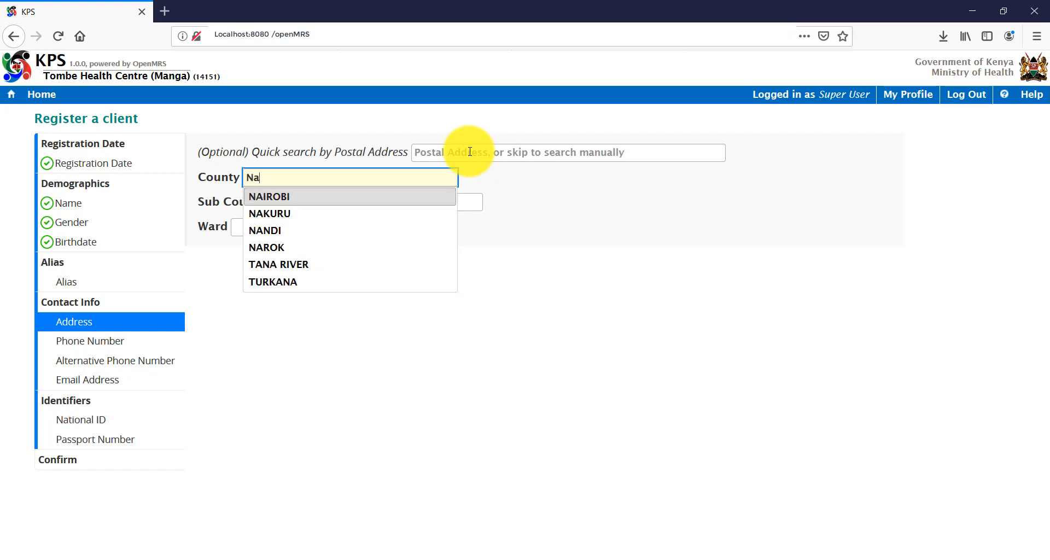
pyautogui.click(301, 203)
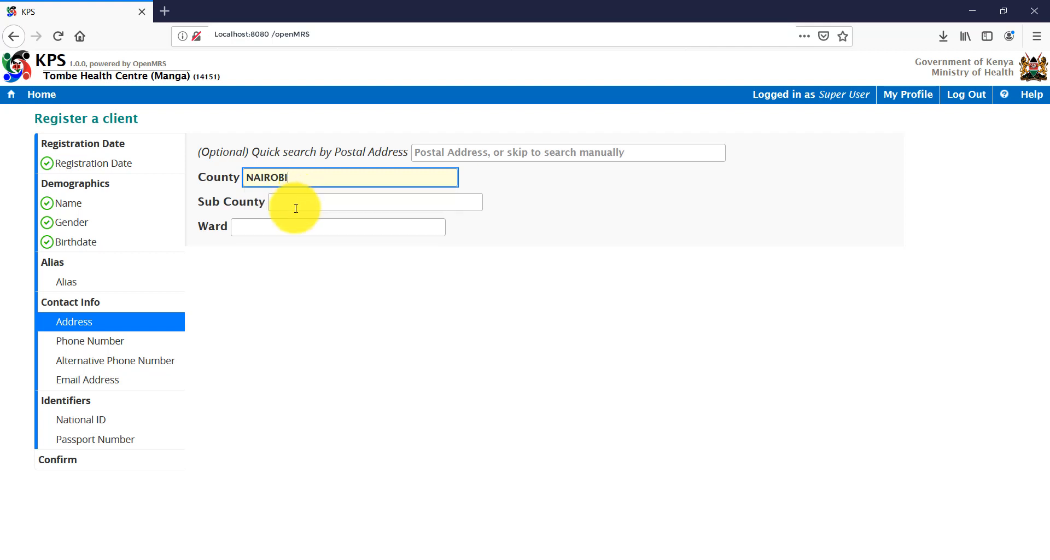
pyautogui.click(295, 202)
pyautogui.write('K')
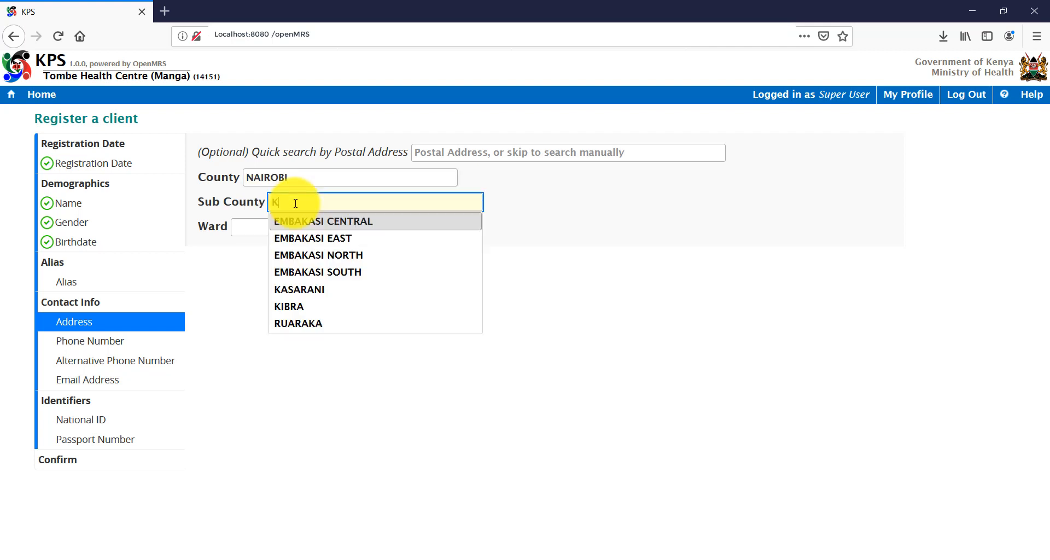
pyautogui.click(319, 290)
pyautogui.click(247, 228)
pyautogui.write('K')
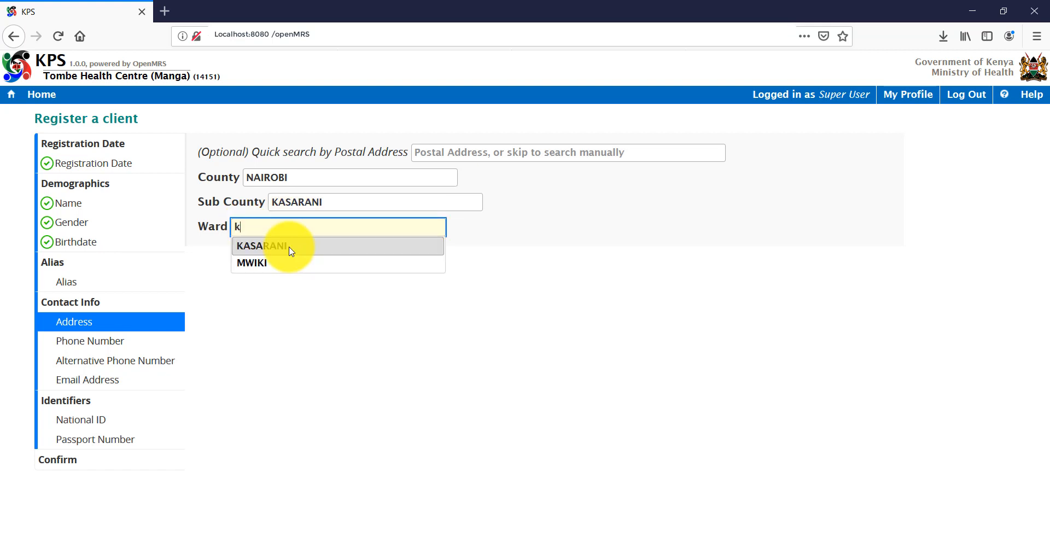
pyautogui.click(292, 248)
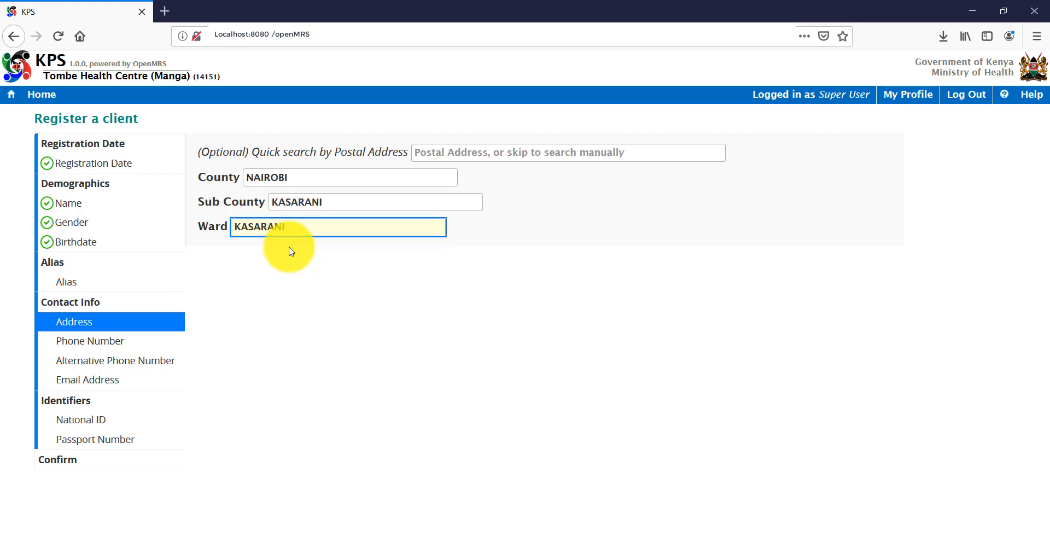
pyautogui.press('Return')
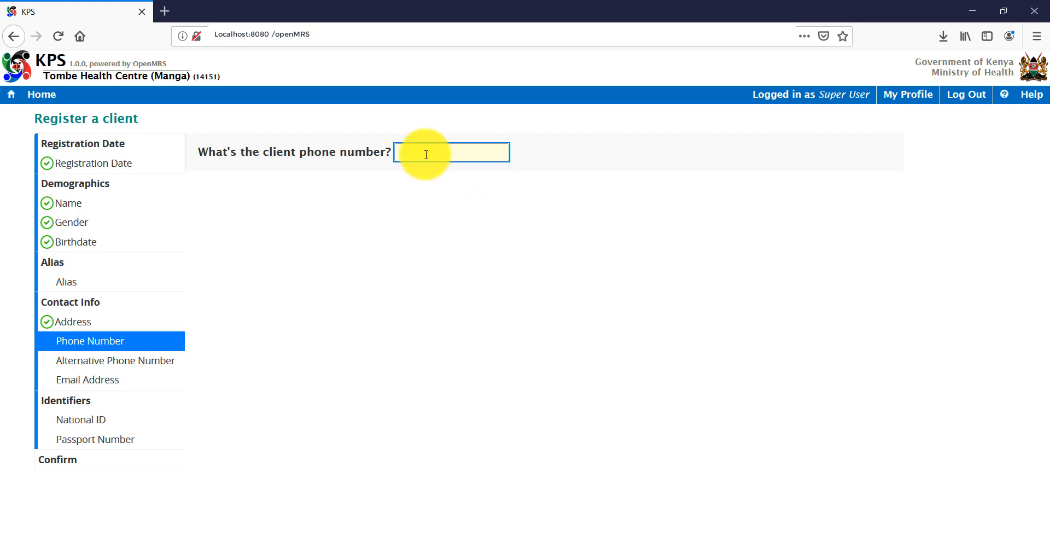
# Enter the client's phone number, leaving alternative phone and email blank.
pyautogui.press('Return')
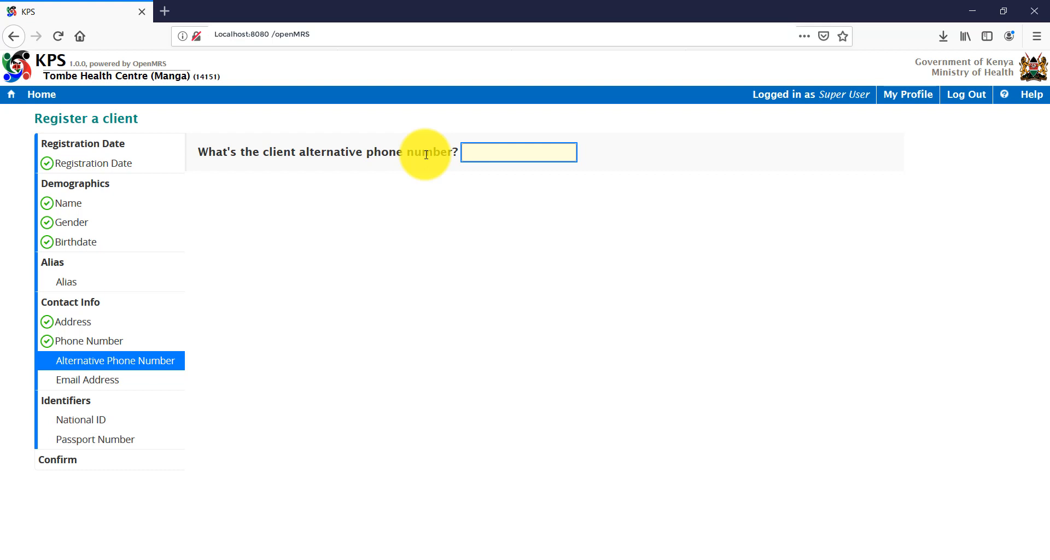
pyautogui.press('Return')
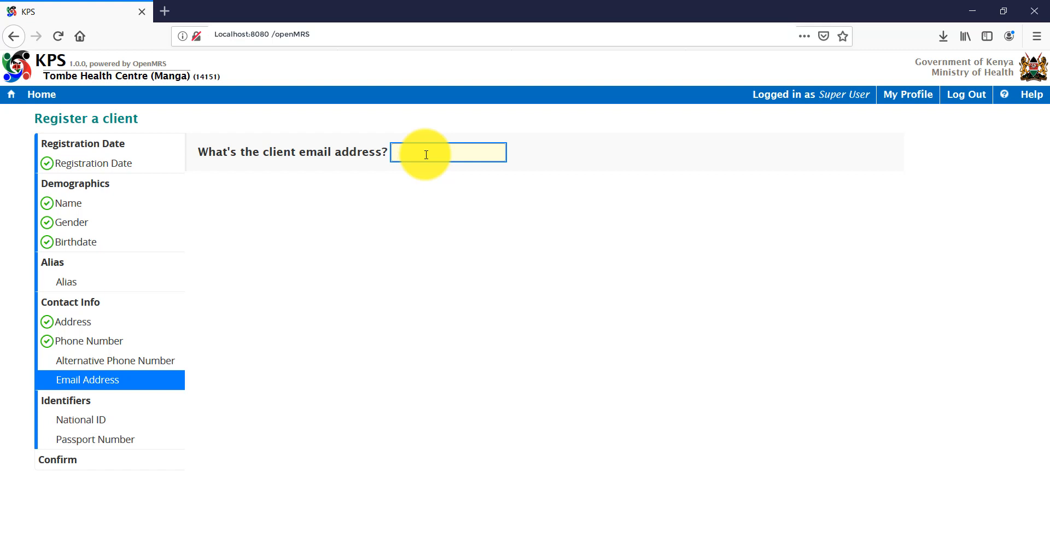
pyautogui.press('Tab')
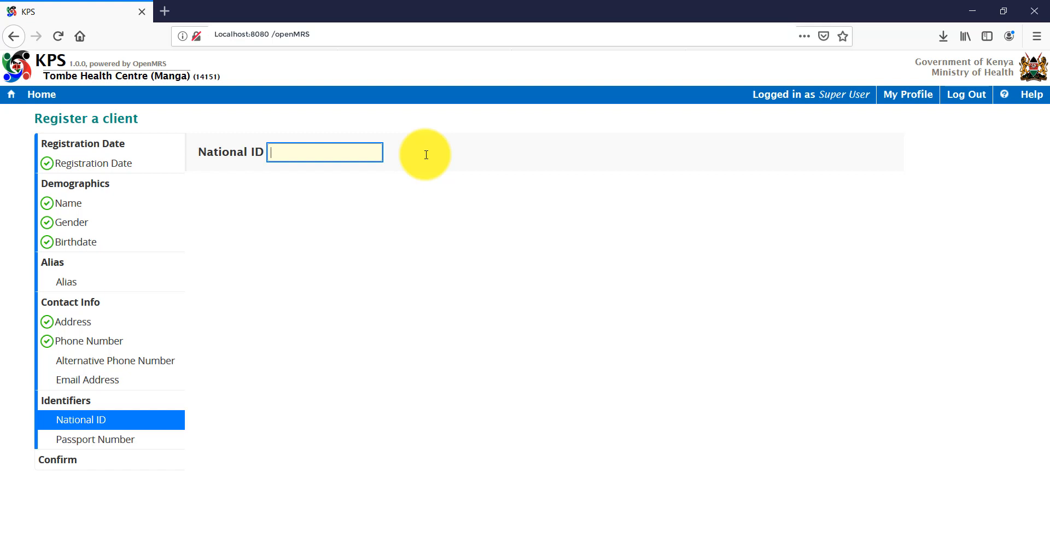
# Enter the client's National ID, skip the passport number, and confirm the summary.
pyautogui.press('Return')
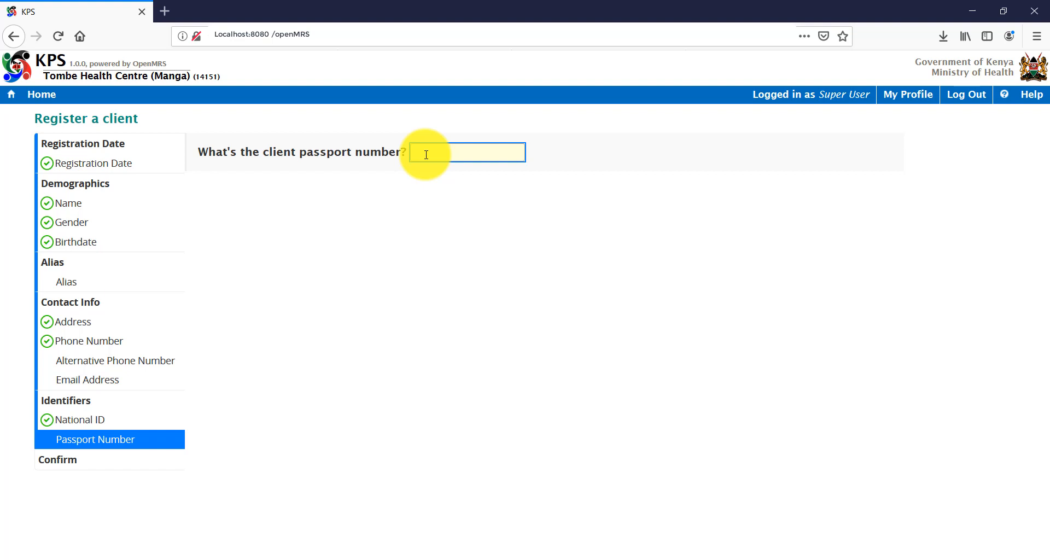
pyautogui.press('Return')
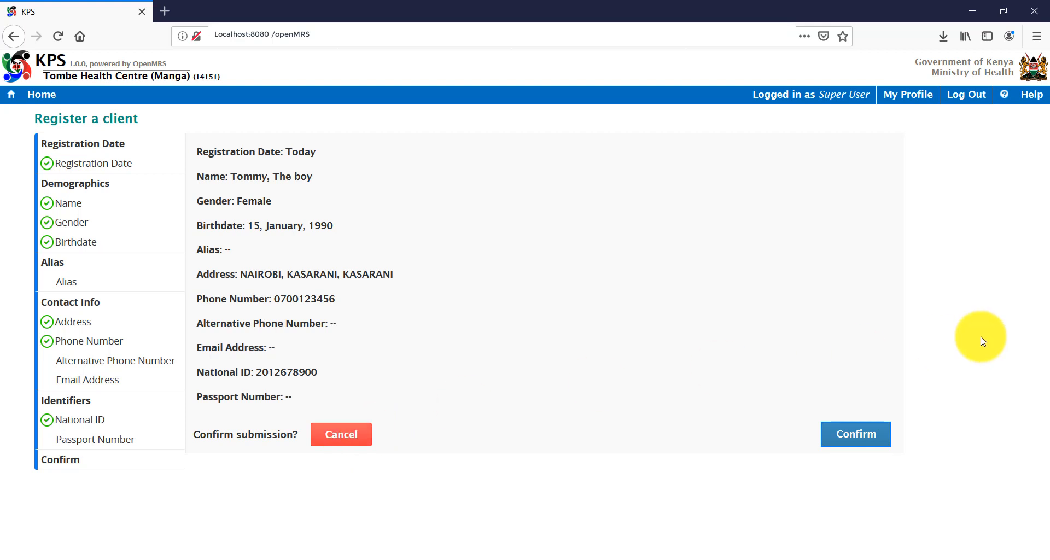
pyautogui.click(856, 437)
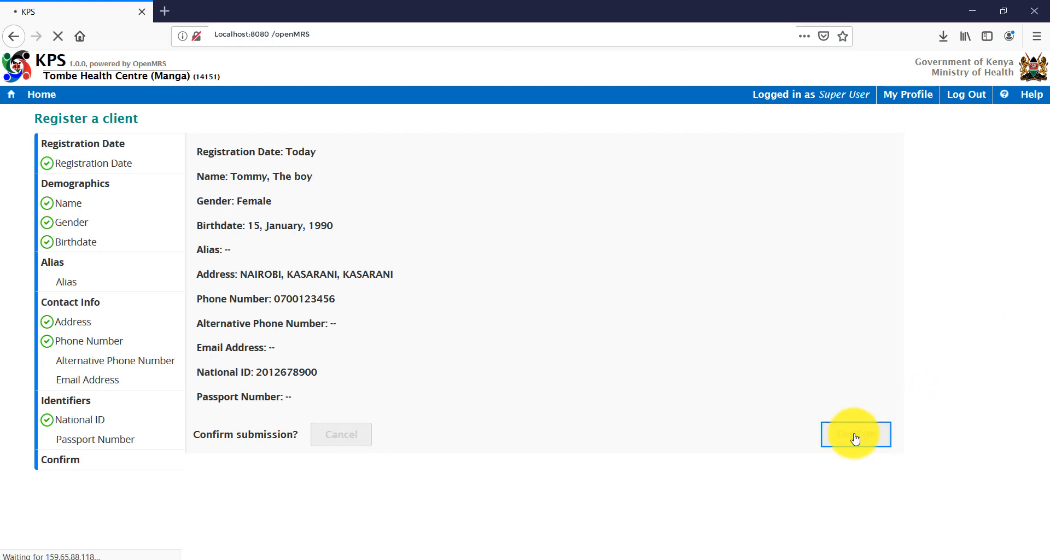